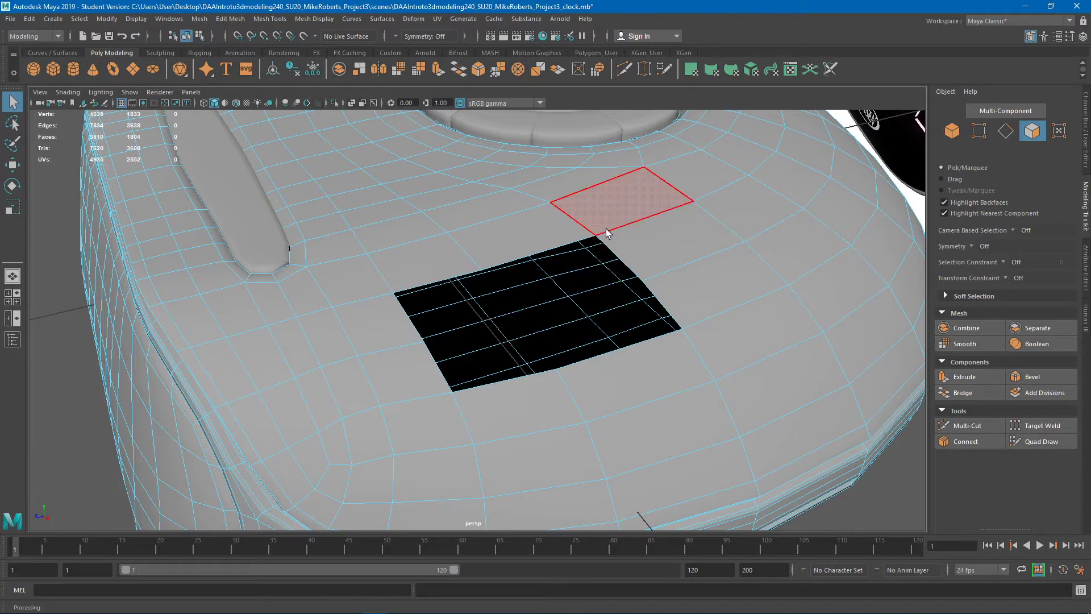
Step: Examine the rectangular hole in the clock's top surface and the surrounding edge flow from several angles
click(231, 19)
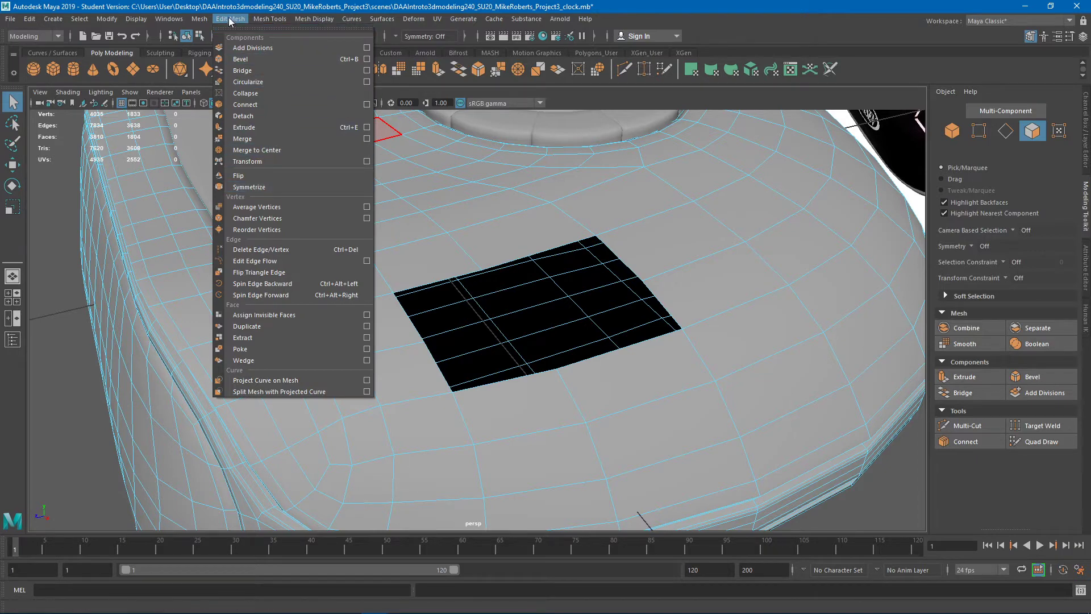
alt+drag(572, 322, 705, 264)
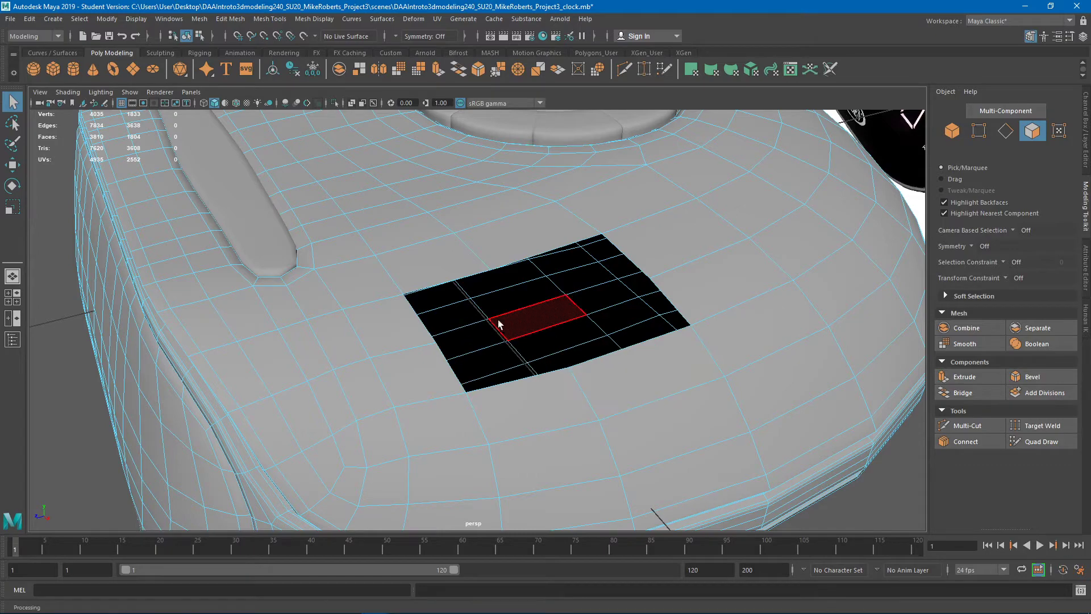
alt+drag(508, 319, 526, 319)
alt+right_drag(526, 320, 468, 309)
alt+middle_drag(534, 297, 501, 324)
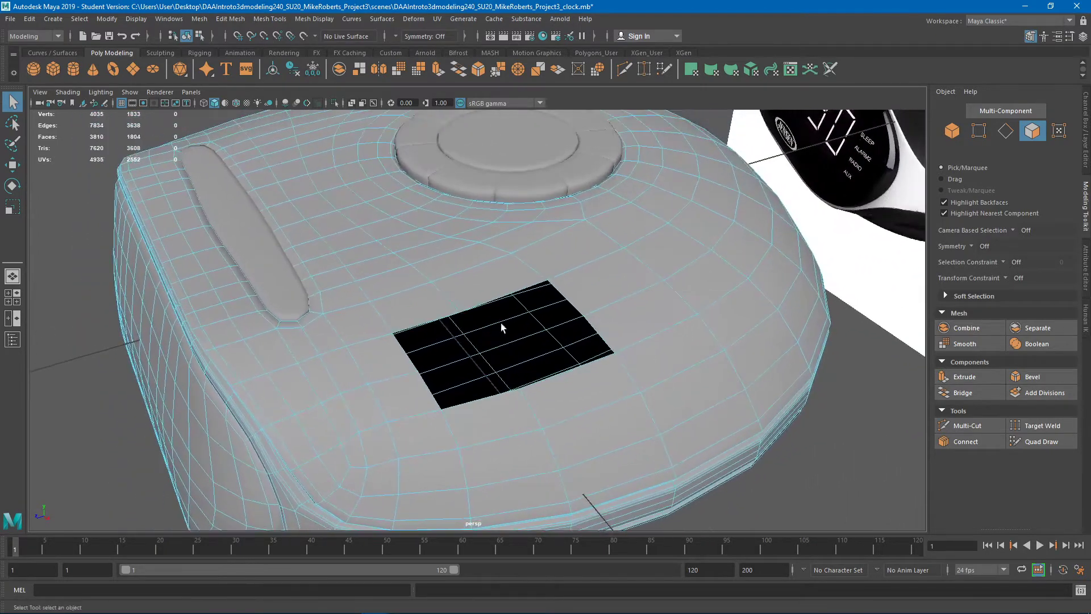
alt+drag(502, 324, 529, 315)
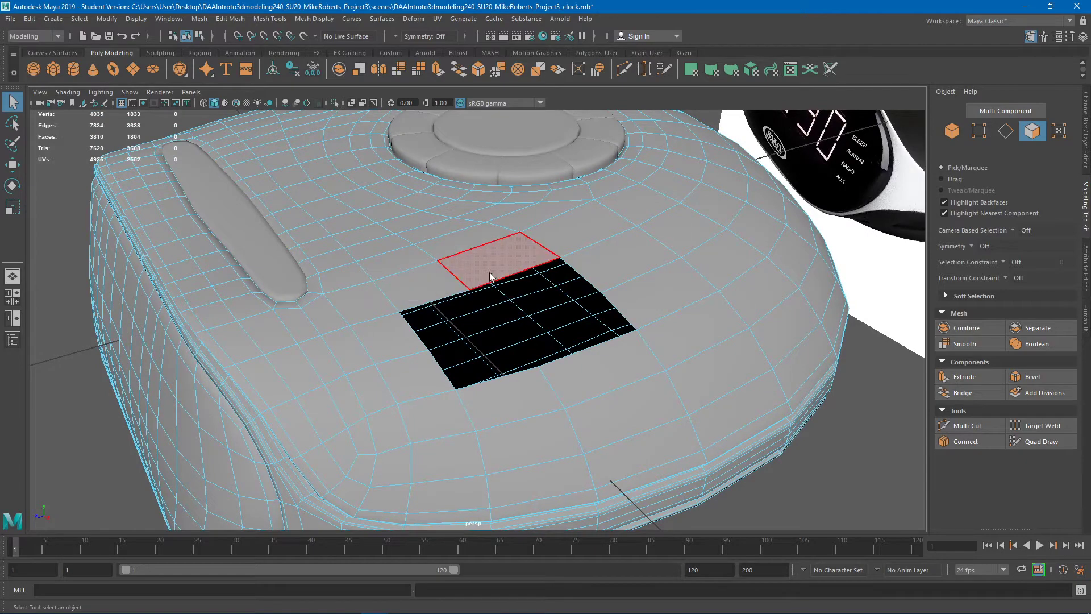
alt+drag(465, 267, 559, 336)
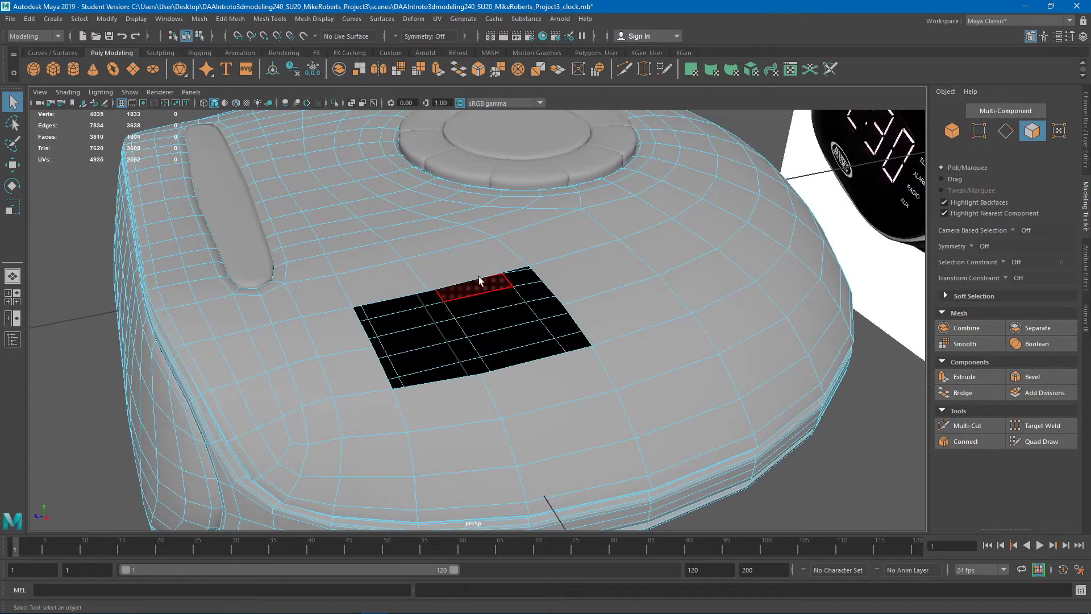
alt+drag(543, 267, 568, 312)
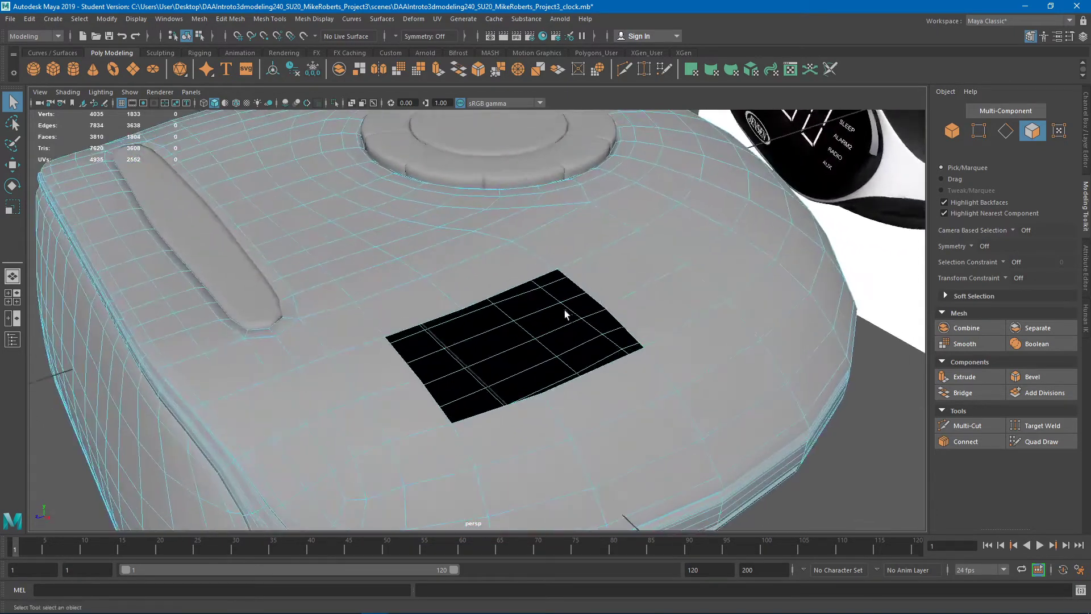
Step: Cap the rectangular hole in the clock's top surface by applying Fill Hole from one of its border edges
right_click(550, 241)
click(550, 210)
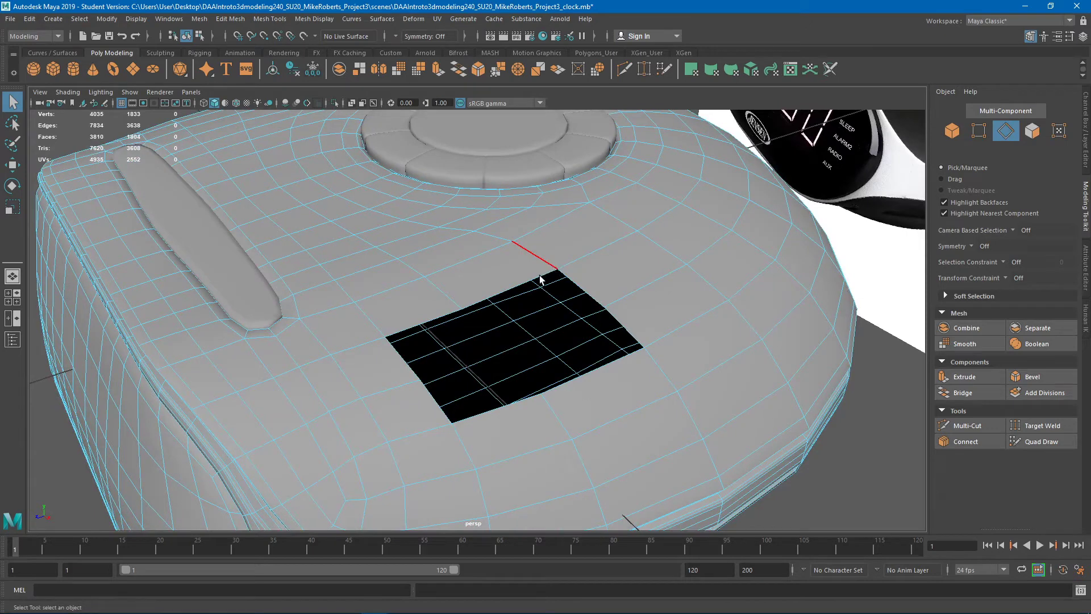
alt+drag(580, 281, 580, 279)
click(588, 278)
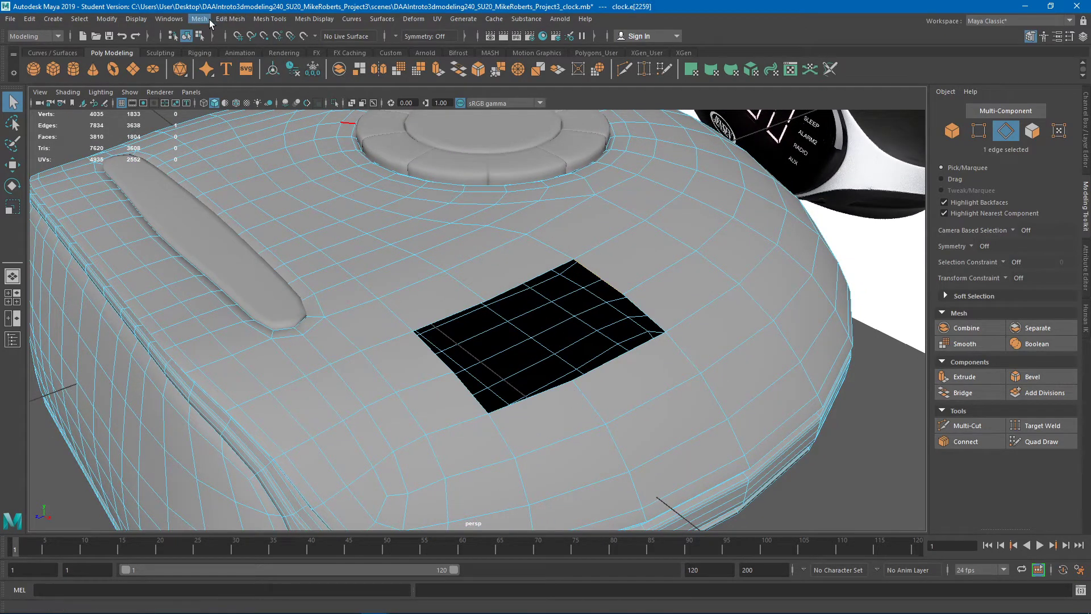
click(207, 20)
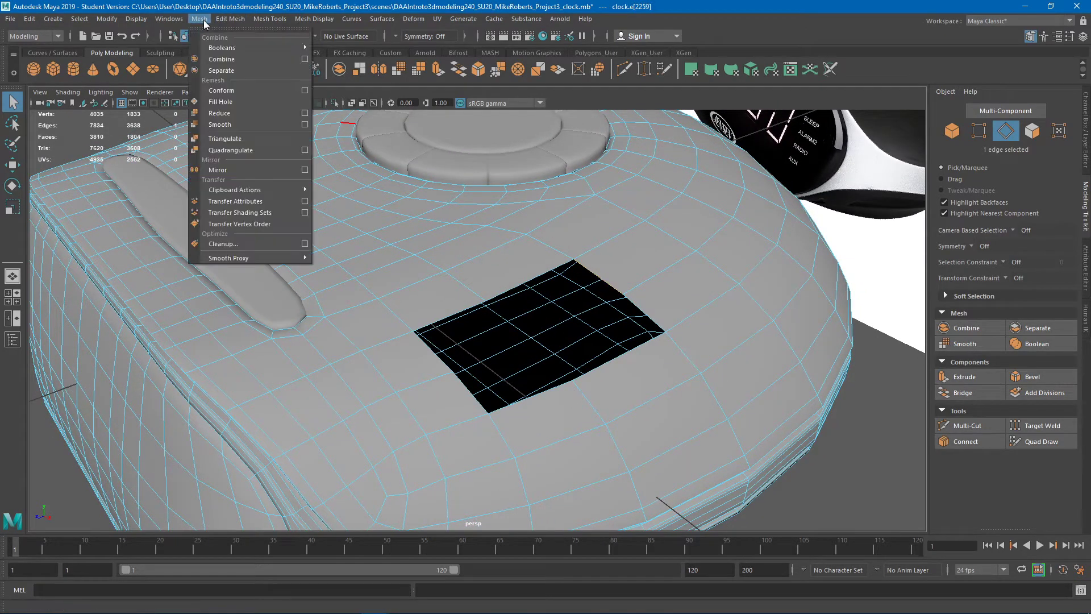
click(227, 102)
Step: Connect the middle vertices on two opposite sides of the filled face with one edge segment
alt+drag(528, 349, 646, 267)
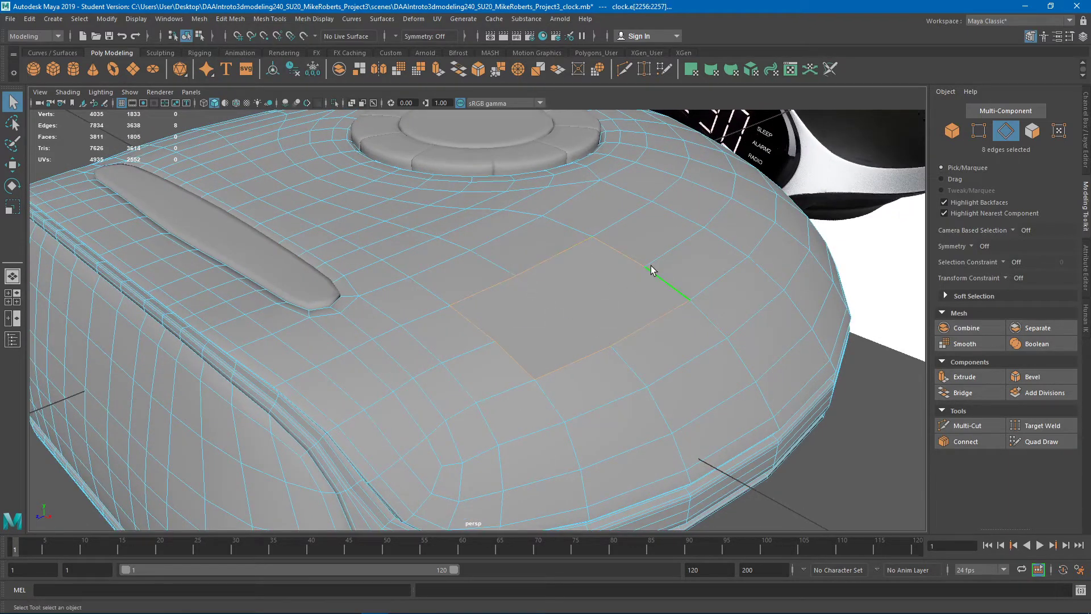
right_drag(585, 279, 534, 282)
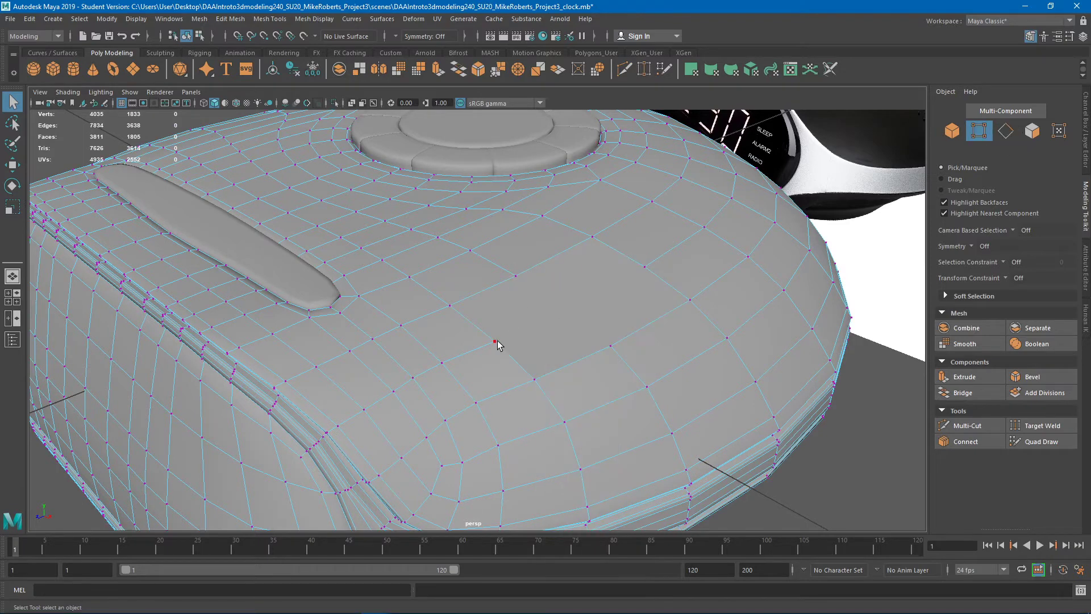
click(496, 342)
shift+click(644, 269)
click(968, 444)
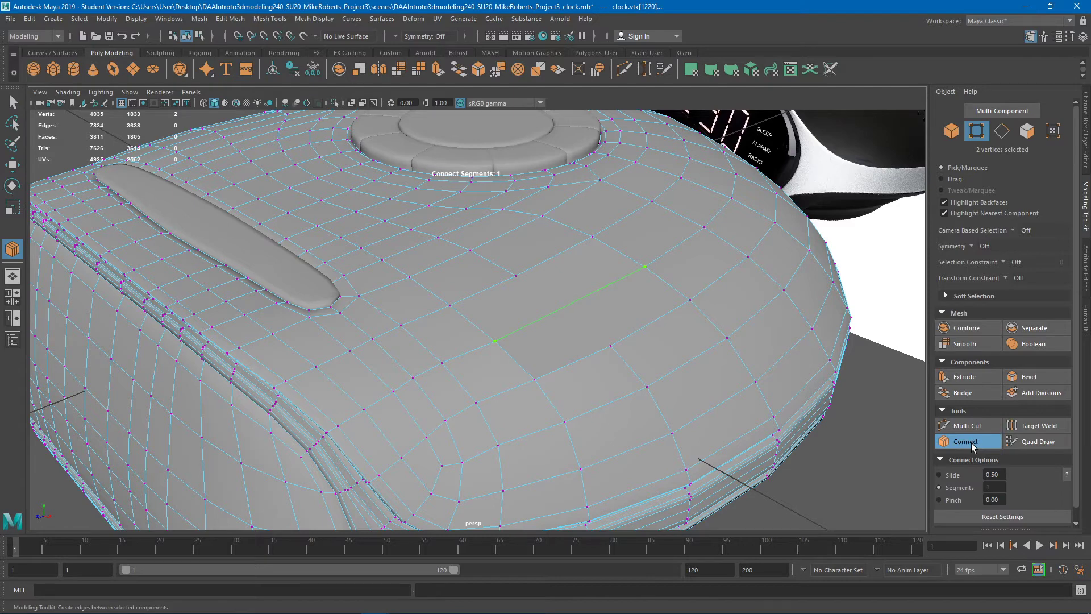
click(269, 19)
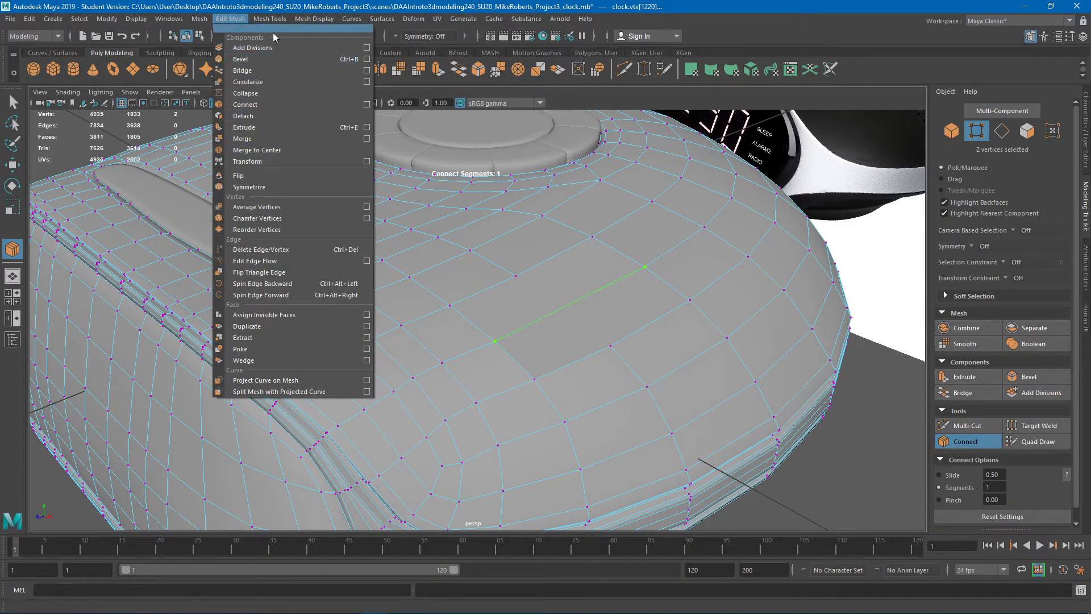
mouse_move(281, 22)
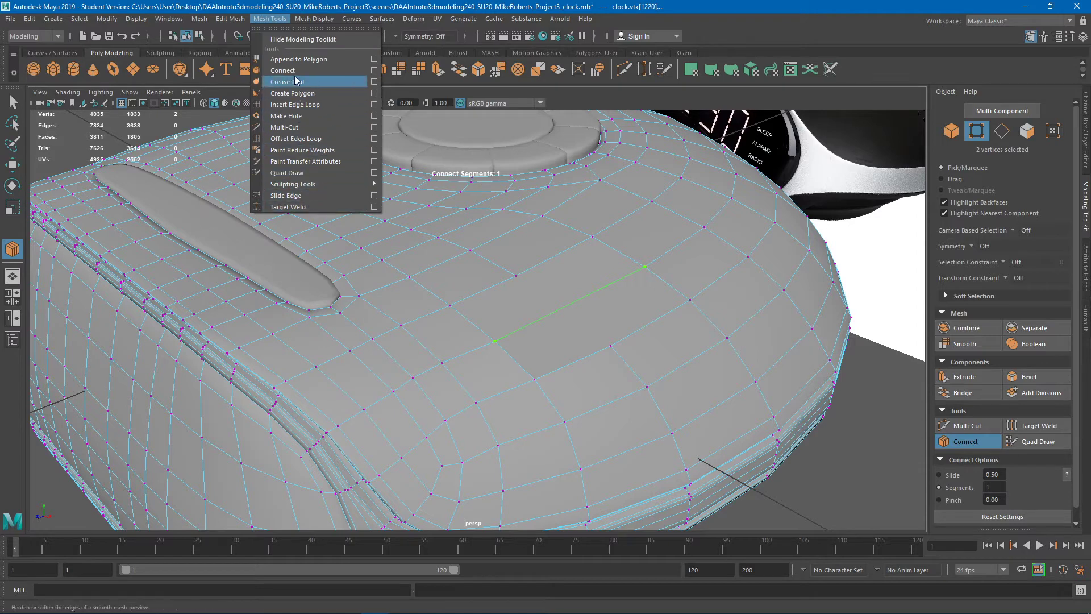
alt+drag(735, 355, 676, 356)
key(q)
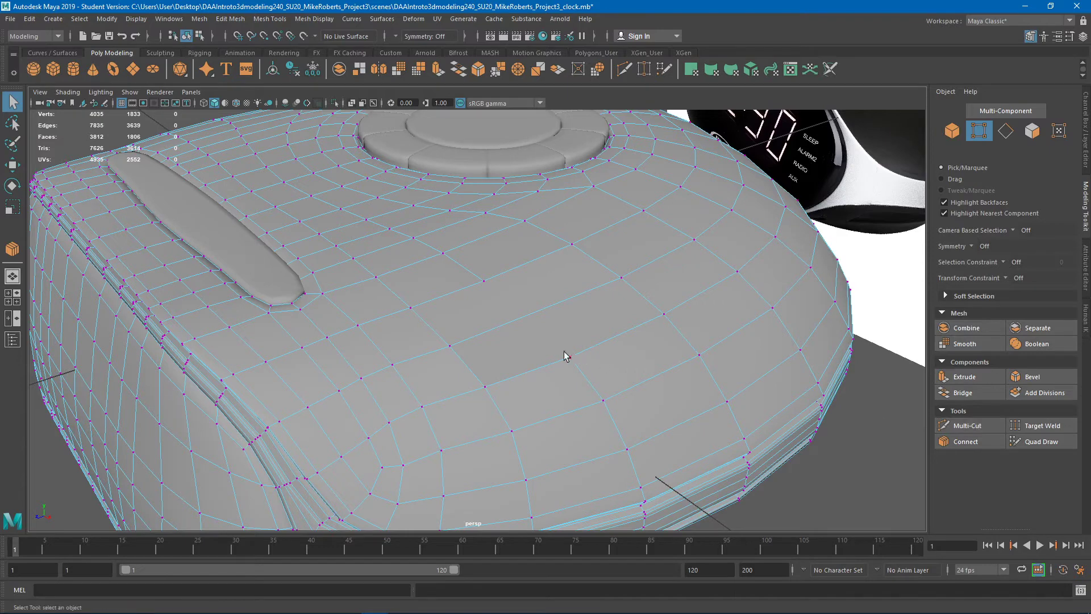
Step: Undo the connecting edge and the Fill Hole operation to reopen the rectangular hole
alt+drag(564, 353, 572, 327)
key(ctrl+z)
key(ctrl+z)
key(ctrl+z)
key(ctrl+z)
key(ctrl+z)
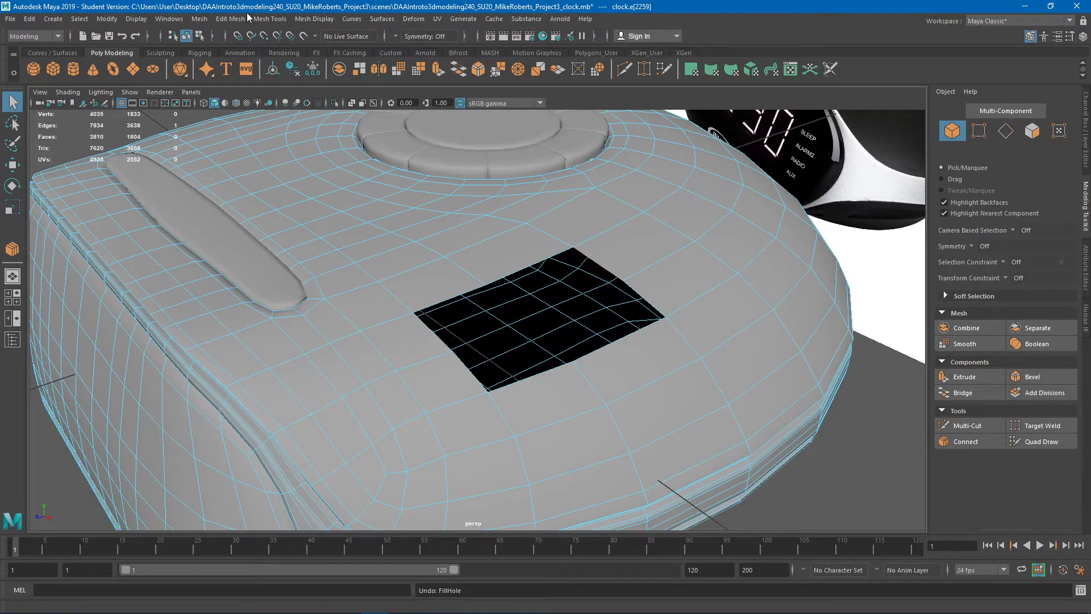
click(199, 19)
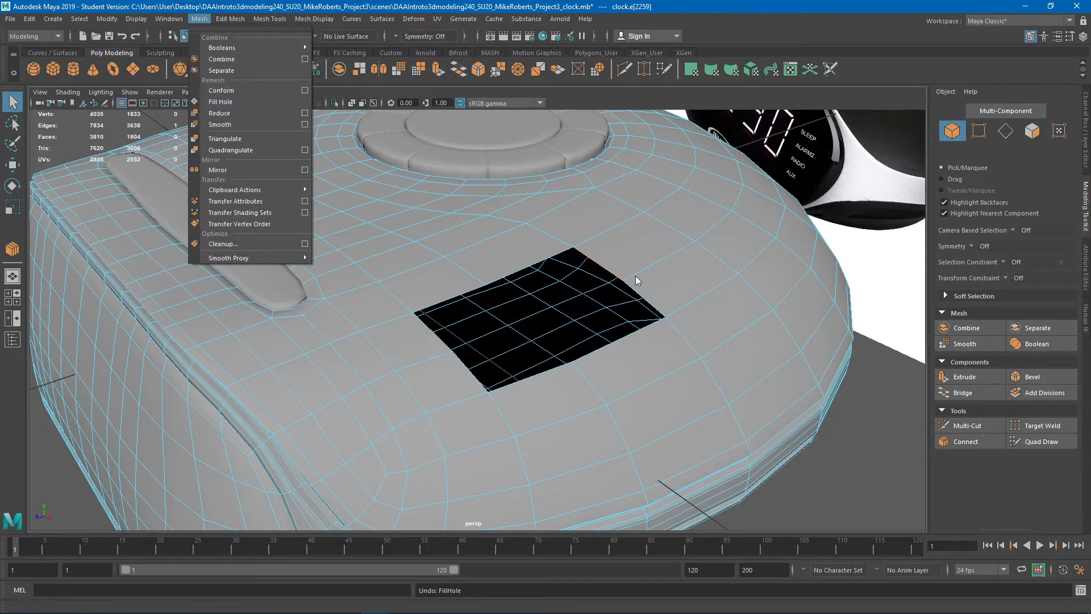
Step: Extrude the two border edges on the hole's dial-facing side and pull the new faces partway across the opening
mouse_move(645, 277)
alt+mouse_down()
mouse_move(638, 282)
mouse_move(663, 280)
alt+mouse_up()
alt+drag(517, 299, 551, 229)
click(593, 204)
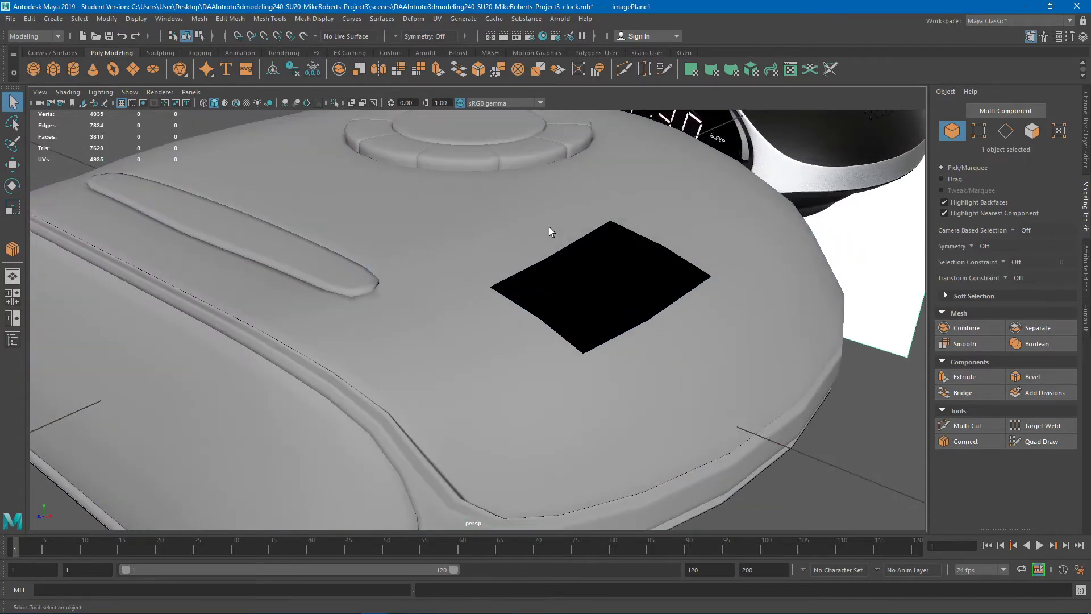
right_drag(551, 229, 549, 193)
click(560, 247)
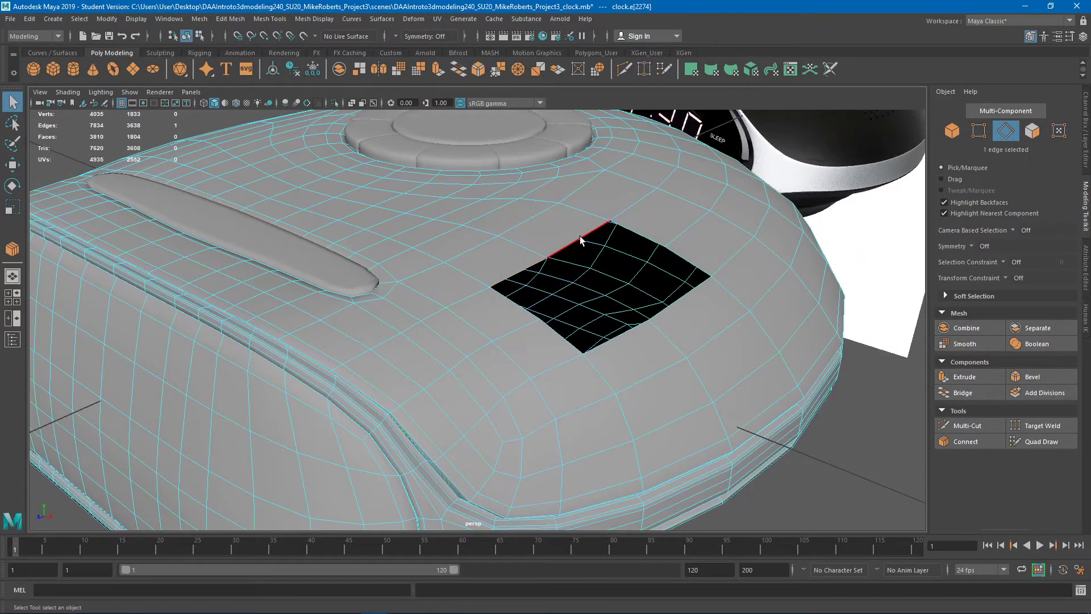
shift+click(592, 233)
alt+drag(596, 239, 645, 263)
key(ctrl+e)
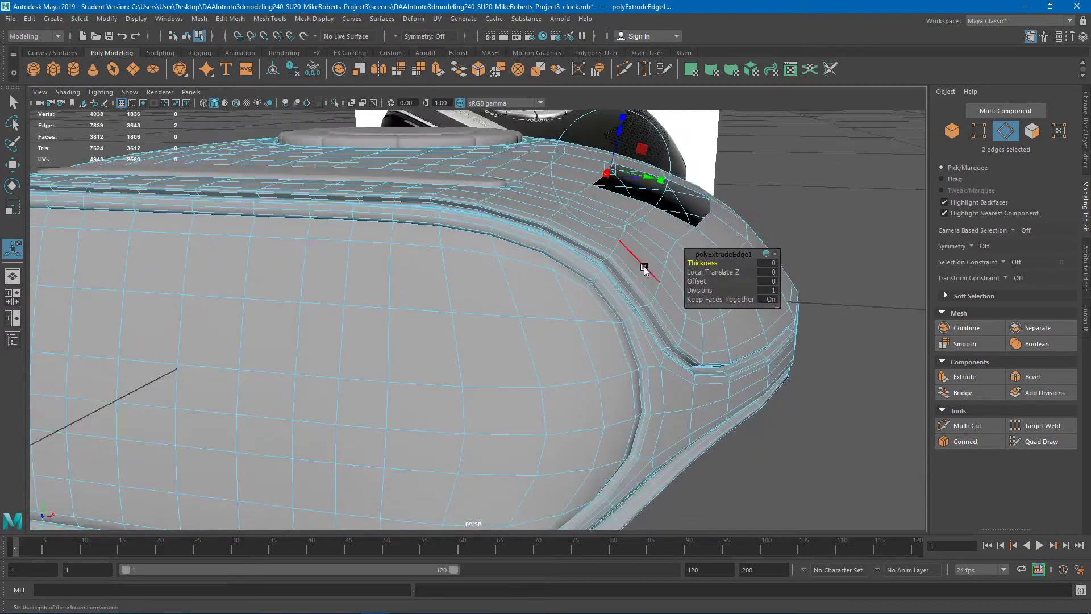
drag(618, 170, 668, 187)
Step: Merge the extruded strip's corner vertex nearest the elongated raised bar with the adjacent hole-border vertex, using a threshold of 0.6849
alt+drag(682, 187, 471, 286)
alt+right_drag(472, 286, 526, 312)
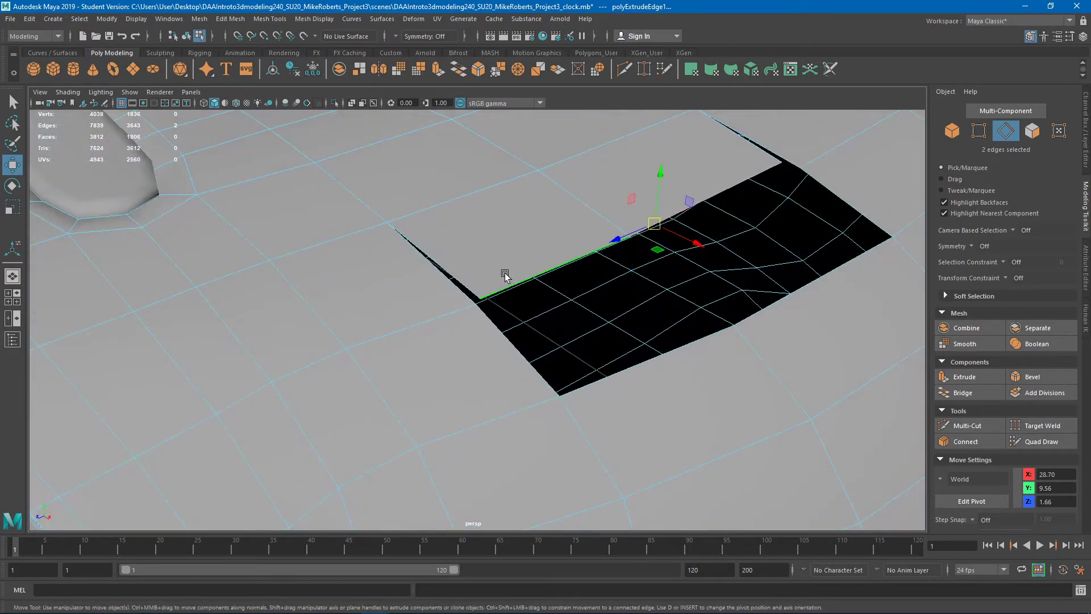
key(q)
right_drag(510, 263, 500, 227)
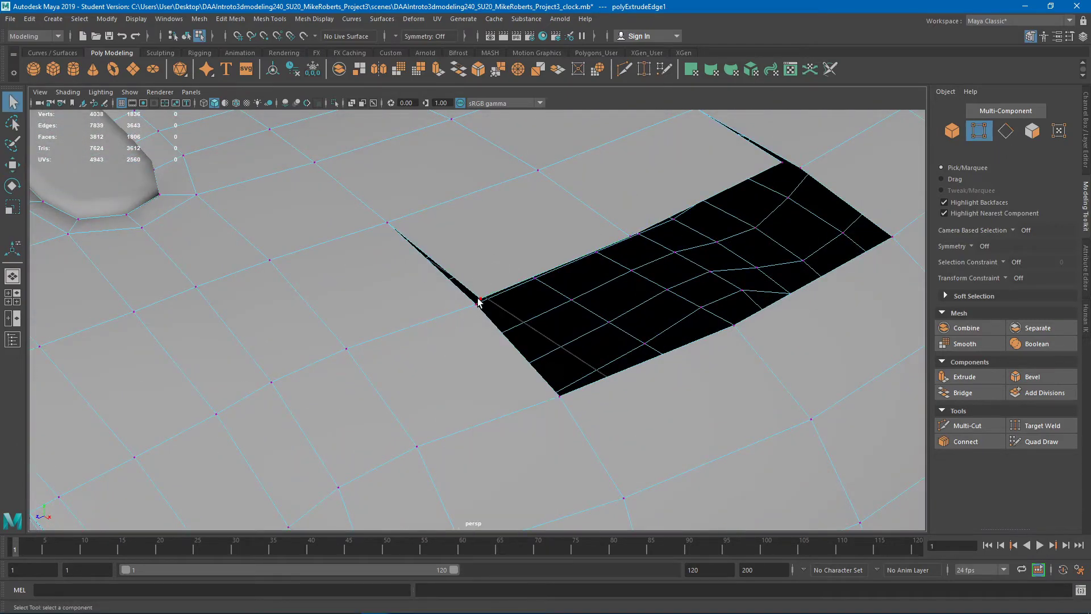
click(479, 300)
shift+click(476, 304)
alt+drag(485, 316, 502, 321)
mouse_move(502, 321)
alt+right_down()
mouse_move(485, 326)
mouse_move(494, 325)
alt+right_up()
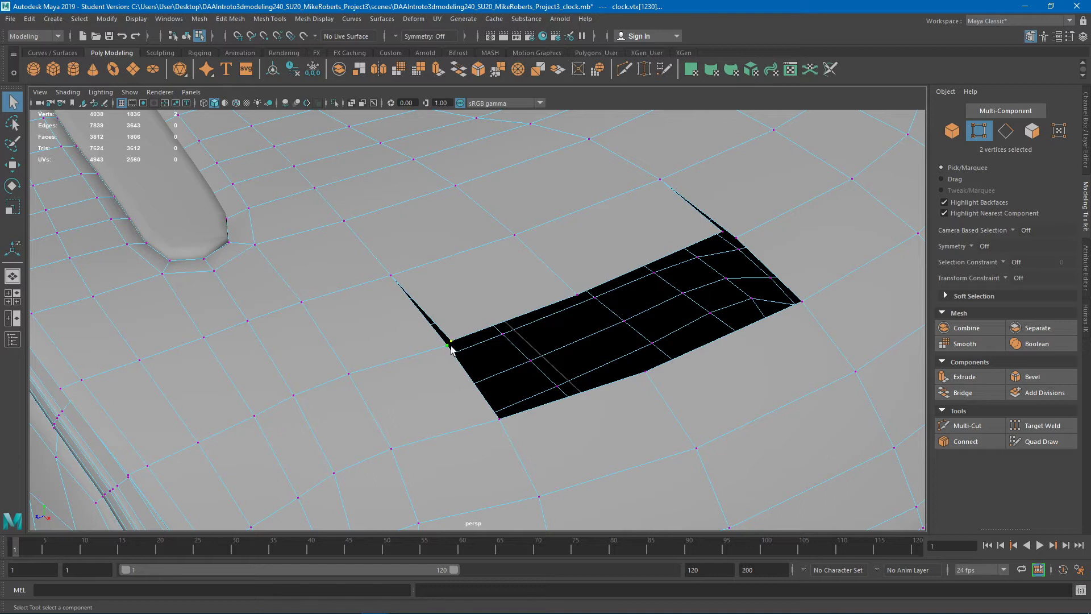
click(245, 21)
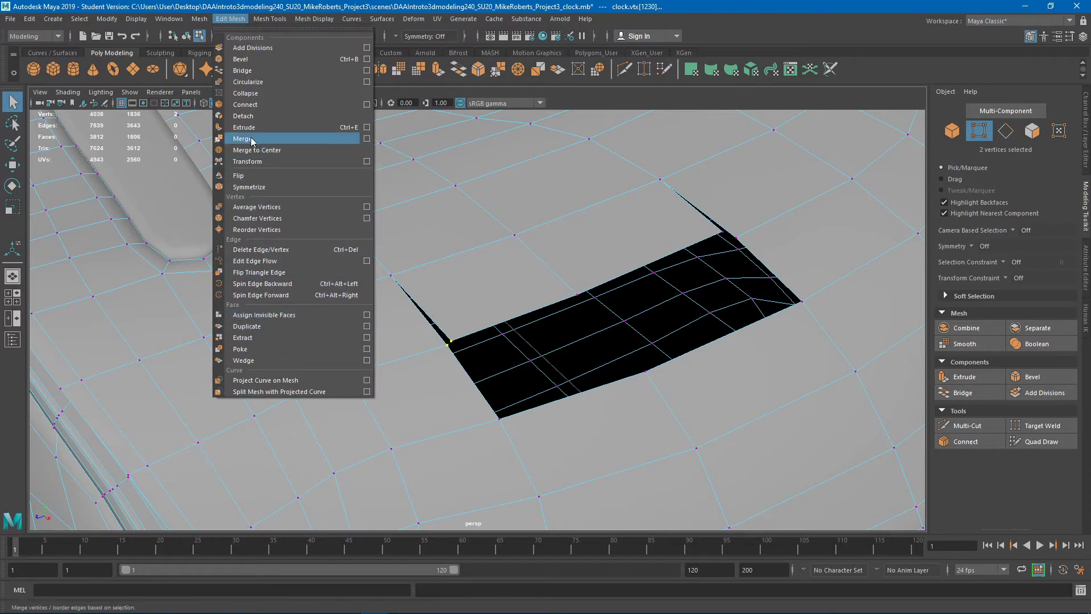
click(367, 139)
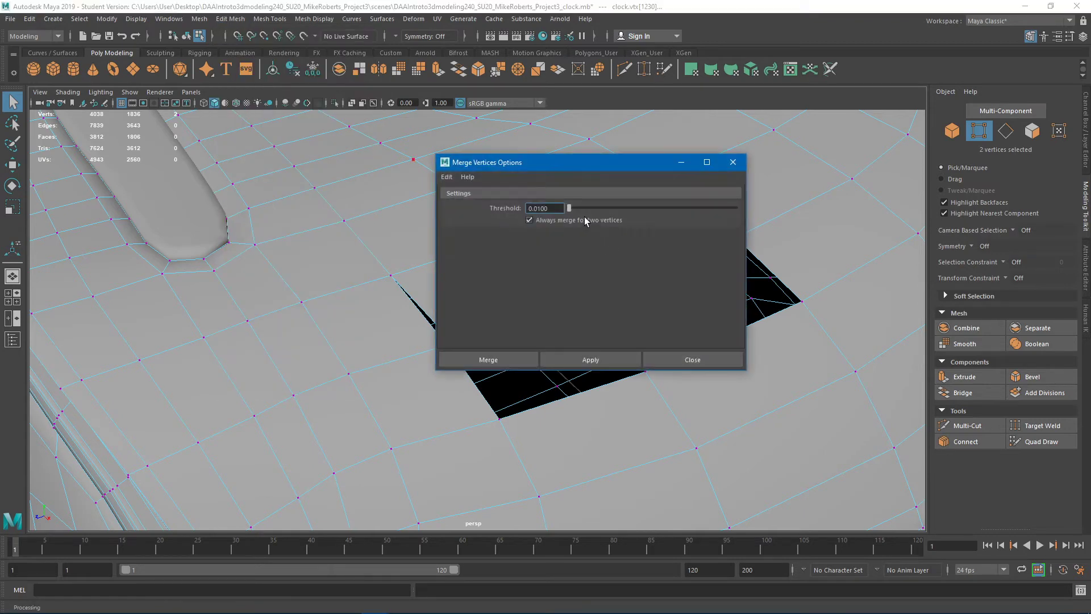
drag(590, 165, 716, 174)
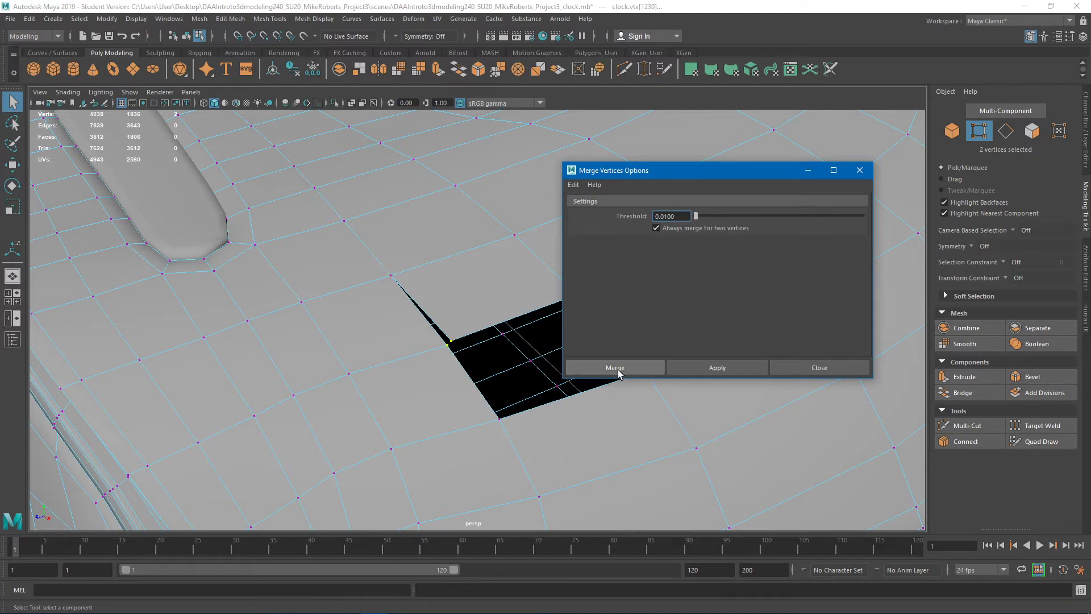
click(707, 216)
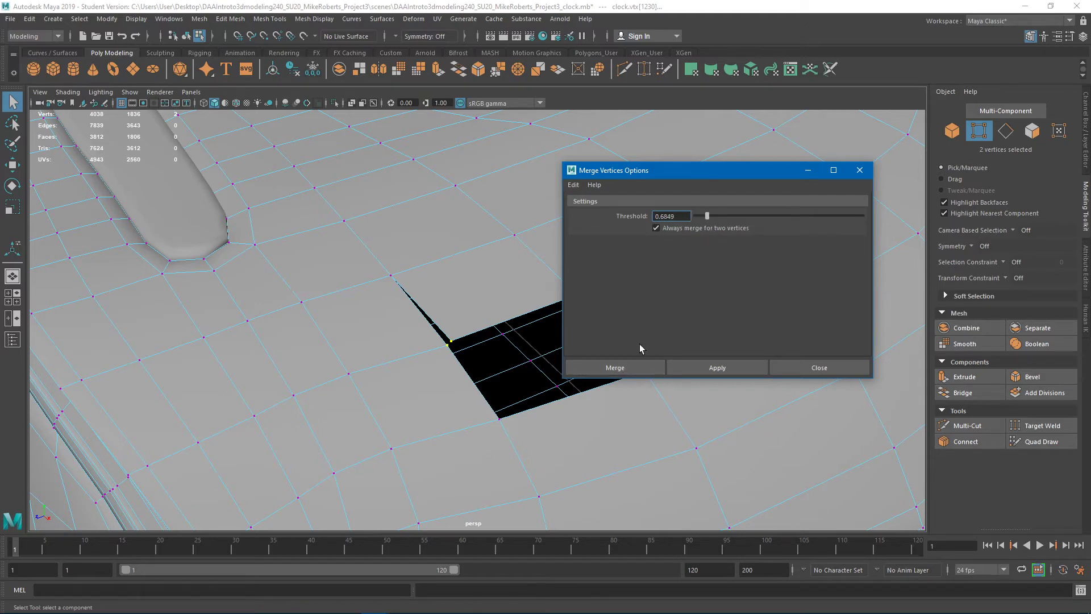
click(635, 366)
Step: Merge the strip's other corner vertex and the adjacent hole-border vertex to their center
alt+drag(714, 254, 671, 246)
shift+click(683, 229)
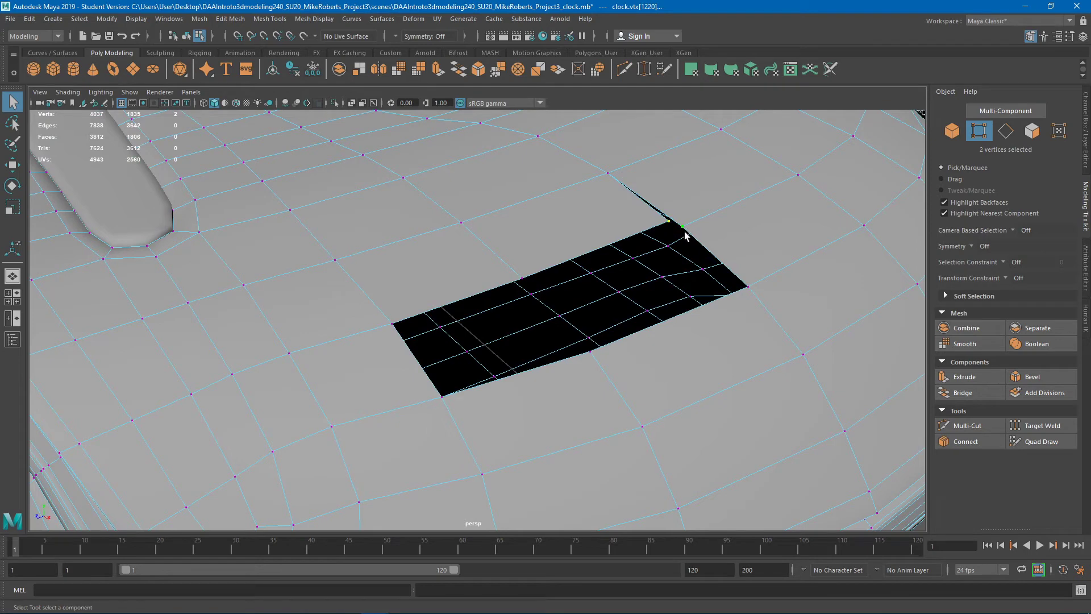
click(239, 19)
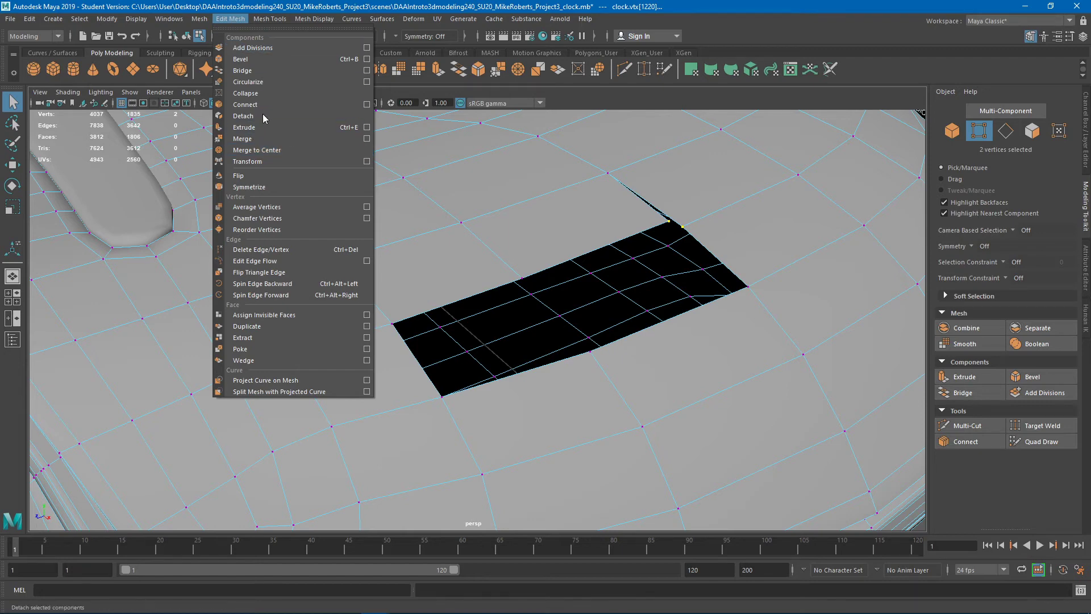
click(273, 151)
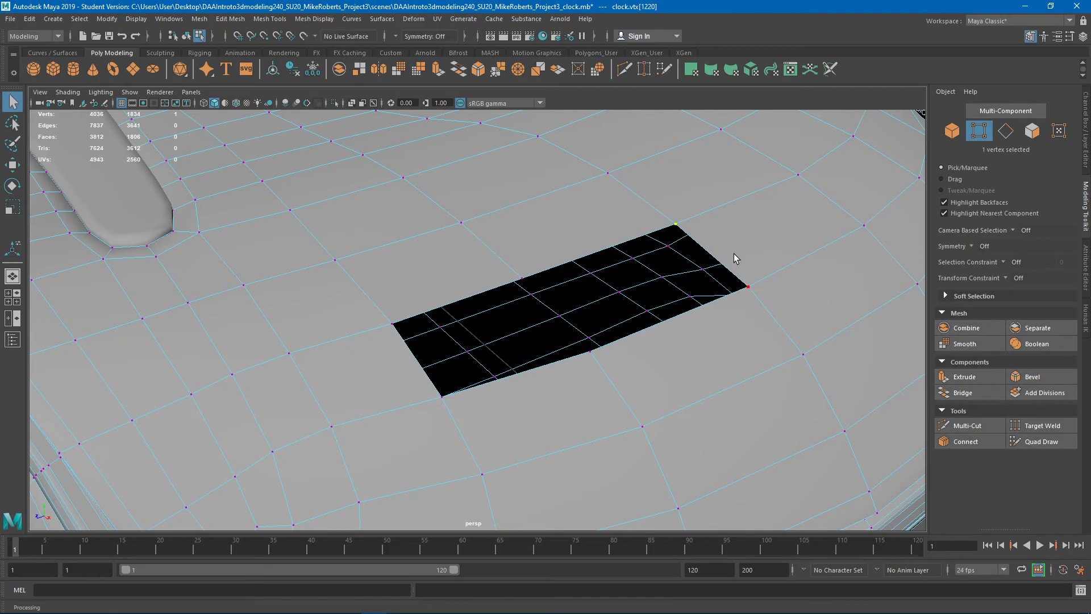
alt+right_drag(725, 262, 604, 267)
mouse_move(604, 272)
alt+mouse_down()
mouse_move(633, 253)
mouse_move(616, 268)
mouse_move(650, 283)
mouse_move(577, 245)
mouse_move(596, 283)
alt+mouse_up()
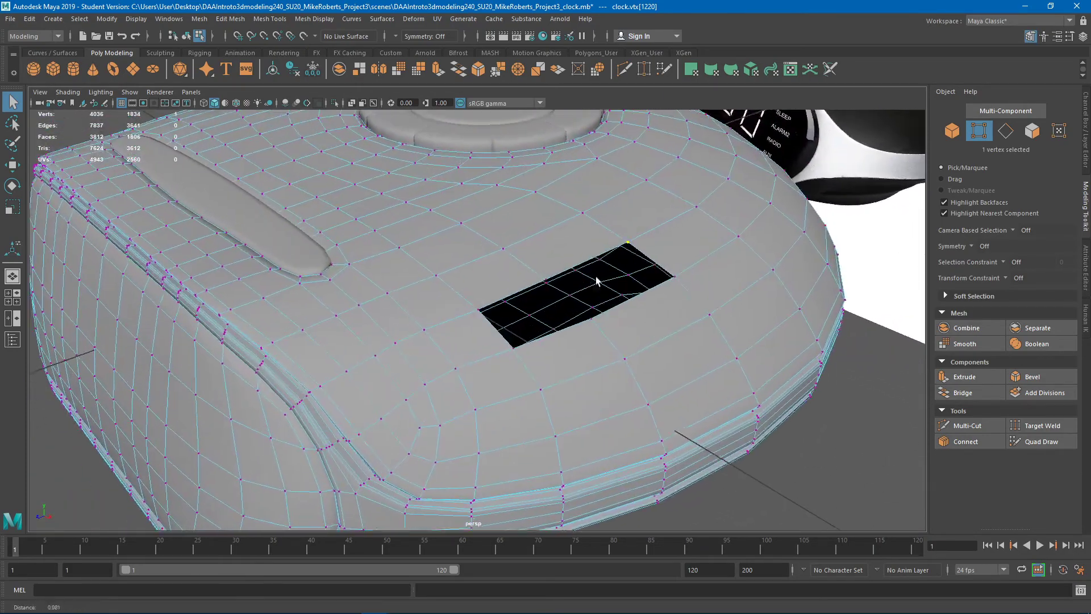
click(200, 19)
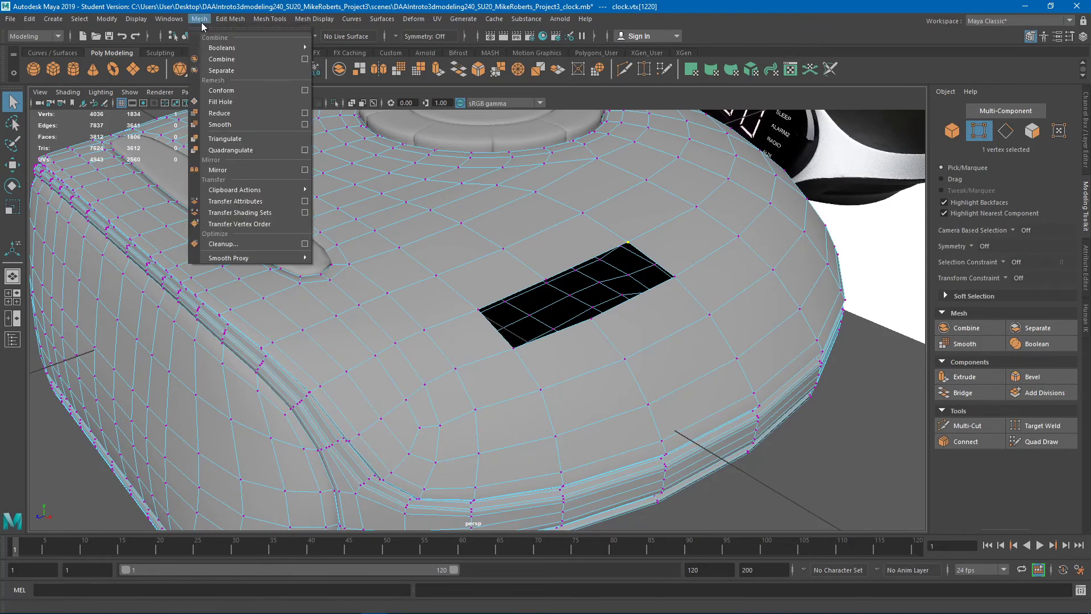
click(220, 102)
click(231, 19)
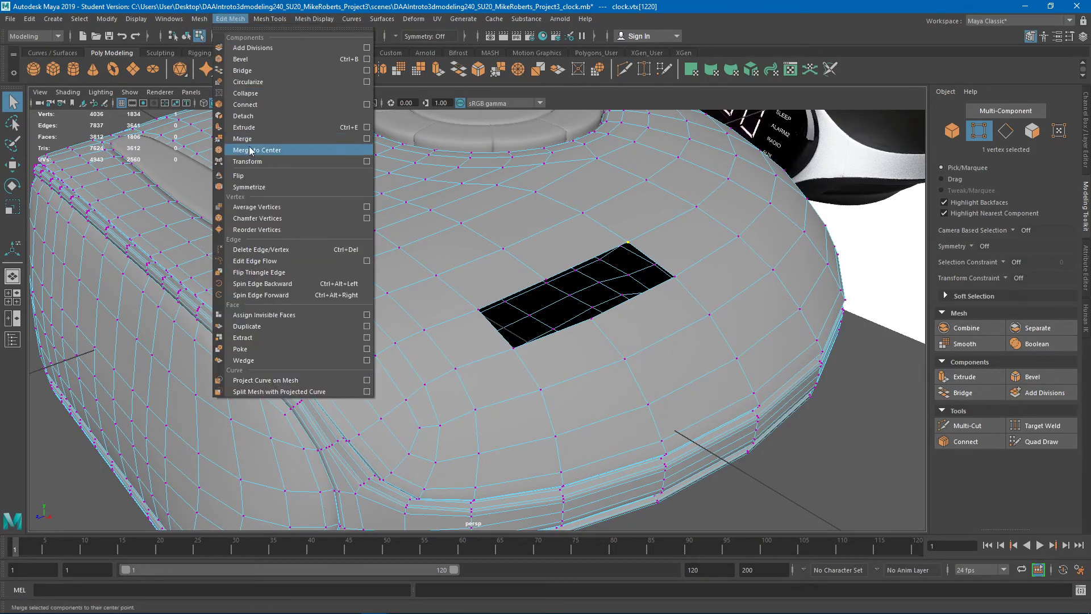
alt+drag(608, 254, 603, 232)
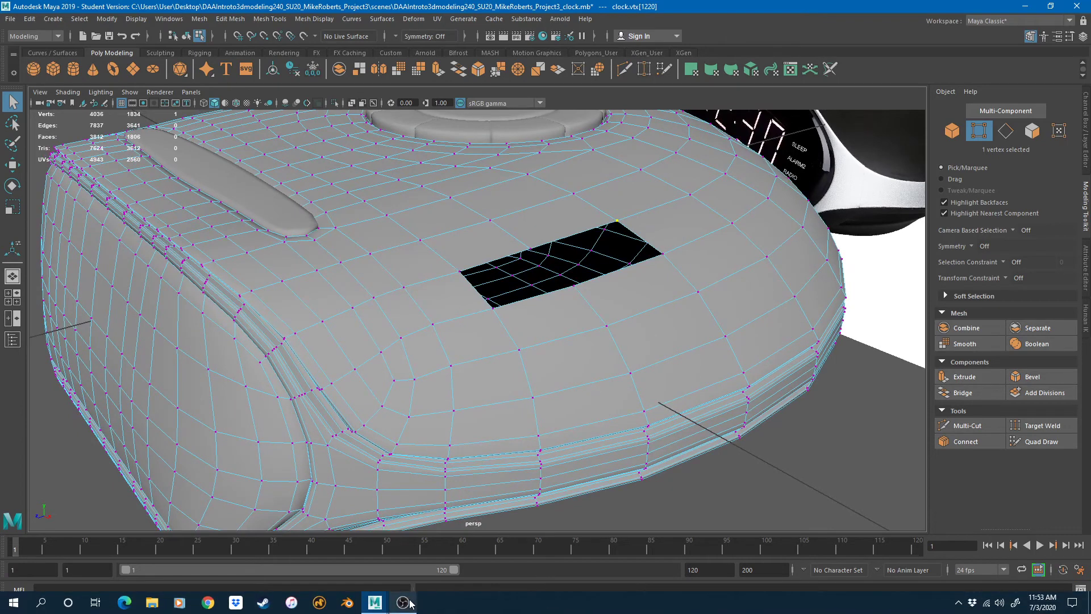
mouse_move(409, 606)
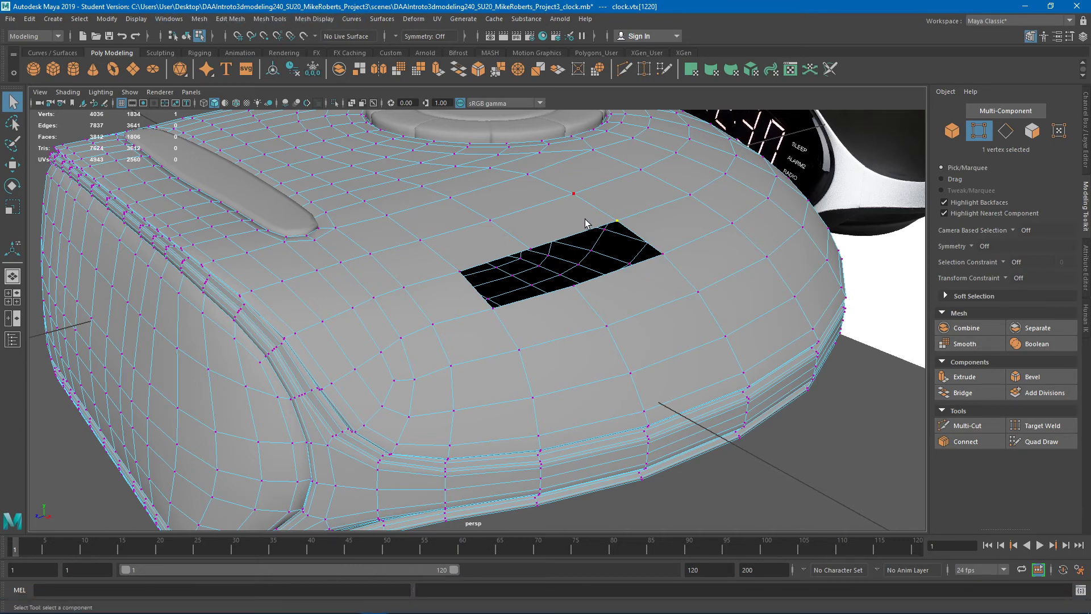
click(227, 20)
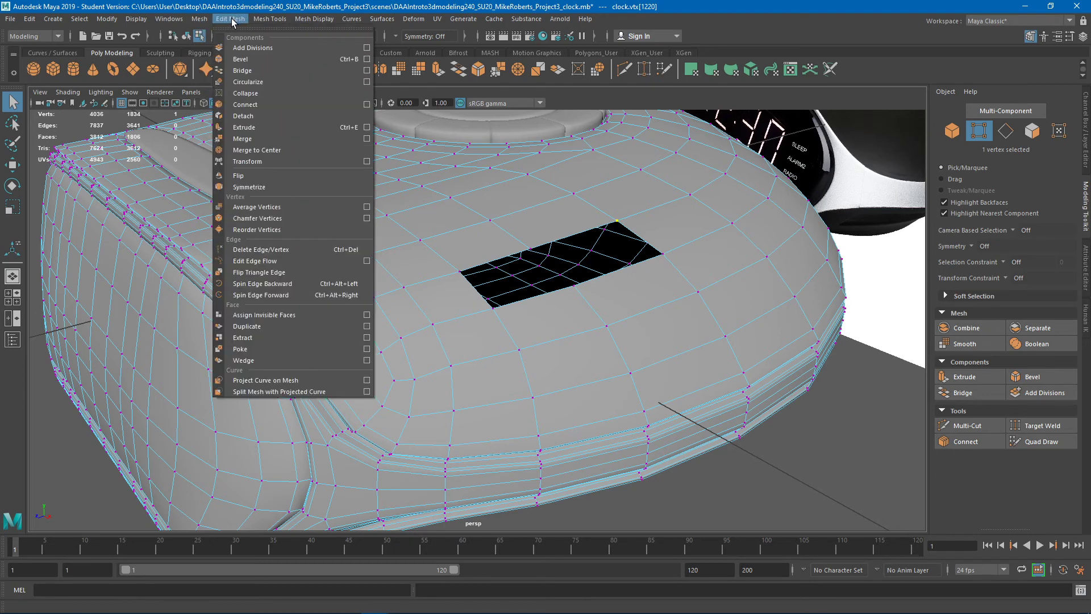
mouse_move(208, 23)
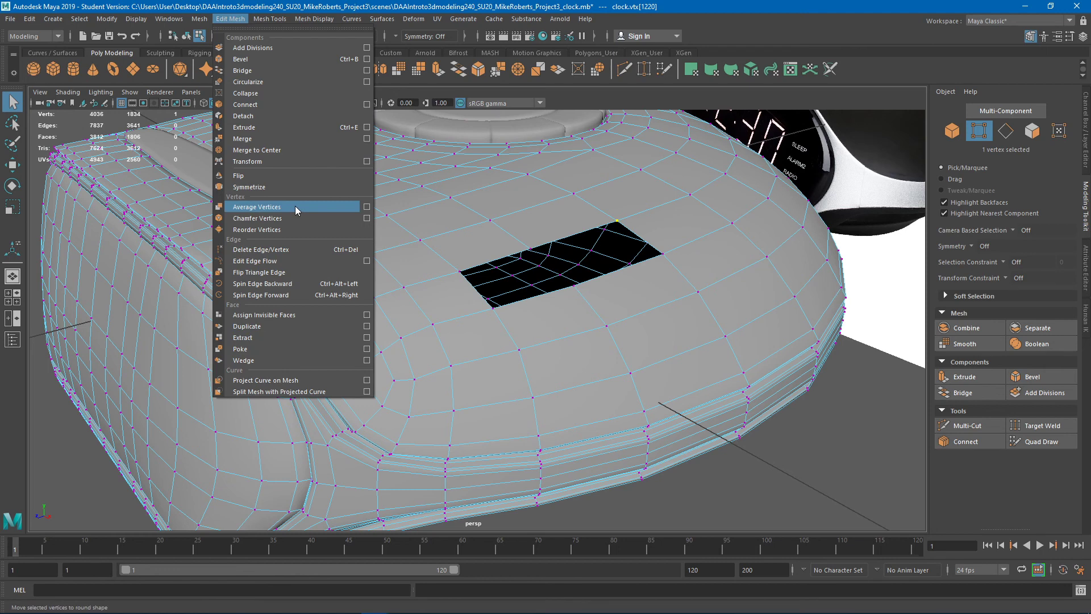
click(258, 139)
click(199, 18)
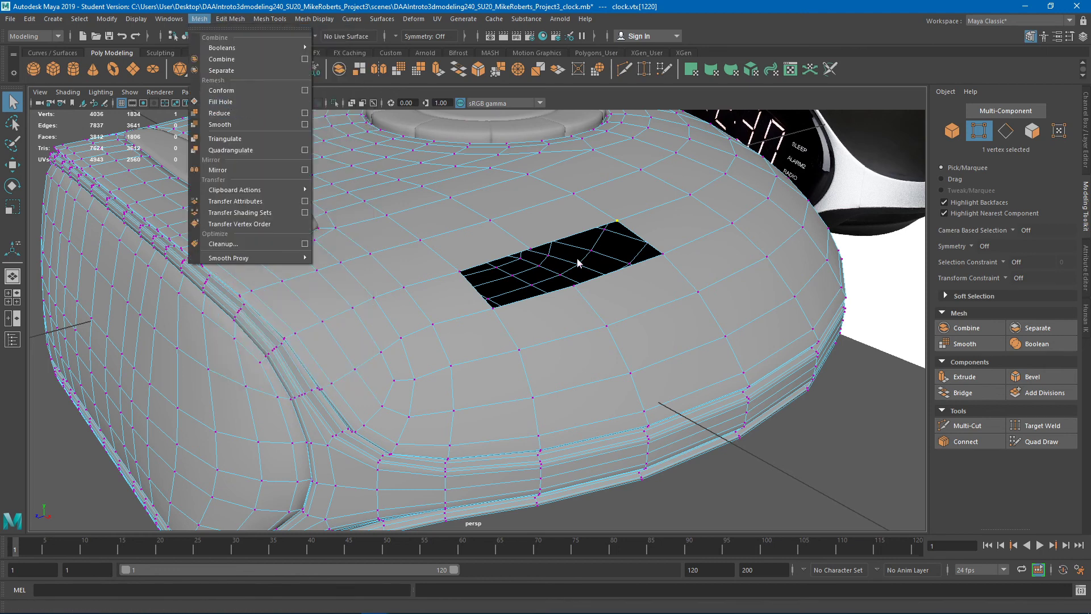
click(520, 253)
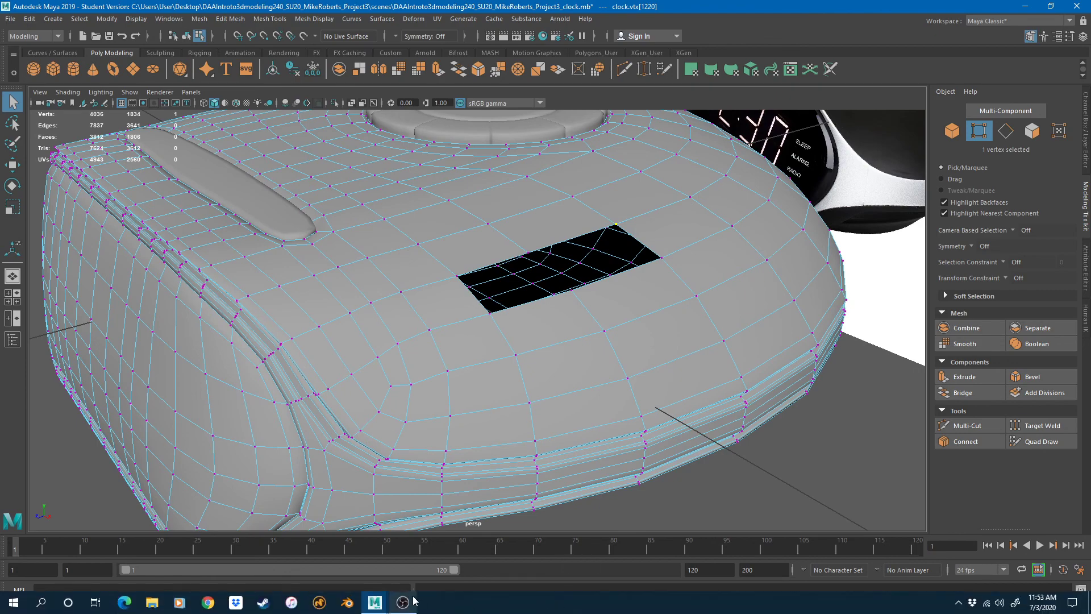